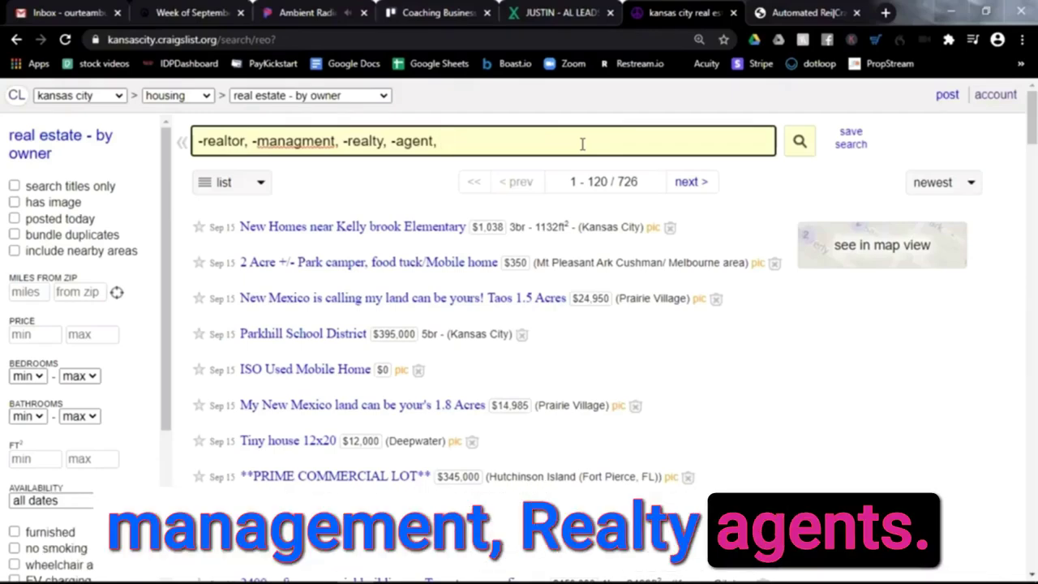
Add -manager and +fixer upper to the Kansas City by-owner search keywords and run the search
type(",")
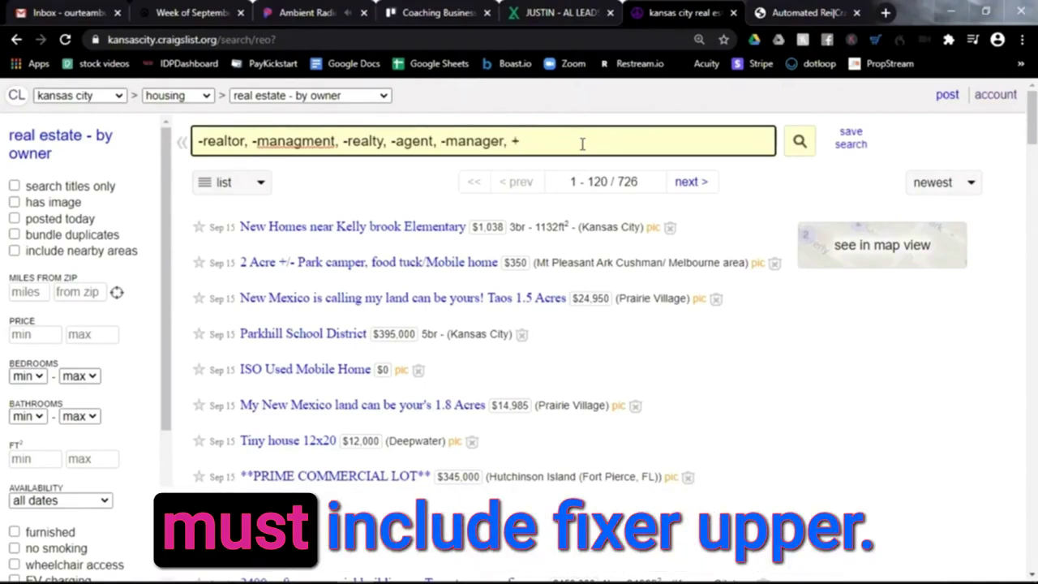
type("+fixer upper,")
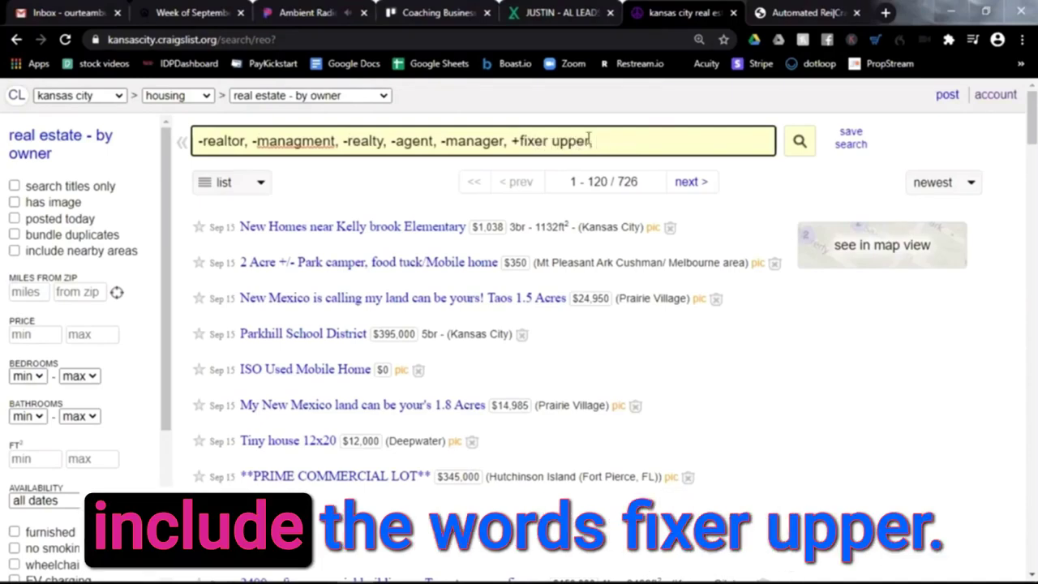
left_click(799, 141)
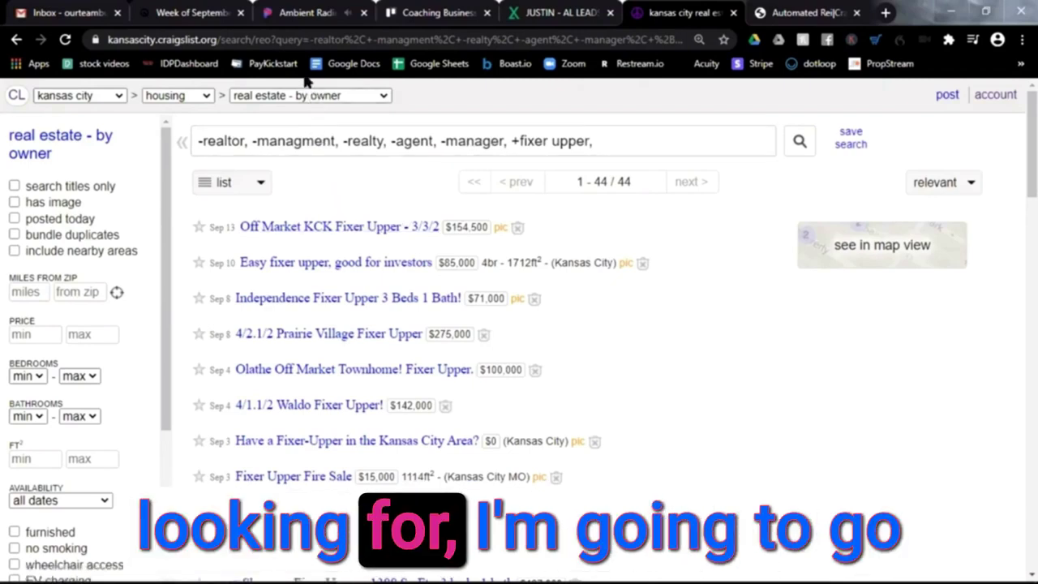
Copy the Craigslist results URL and paste it as the manual URL in the Automated REI Craigslist scraping form
left_click(292, 40)
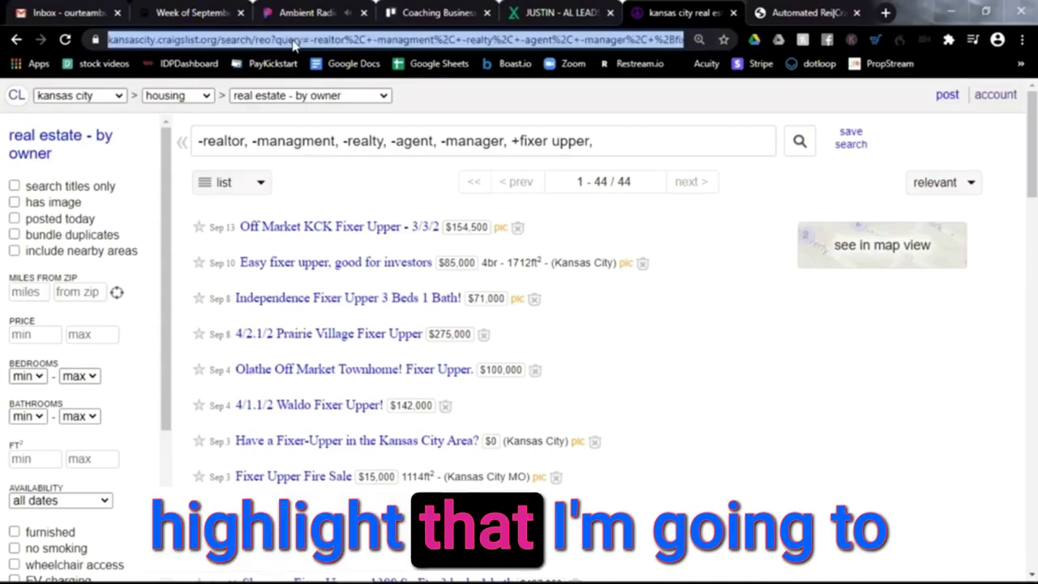
right_click(292, 44)
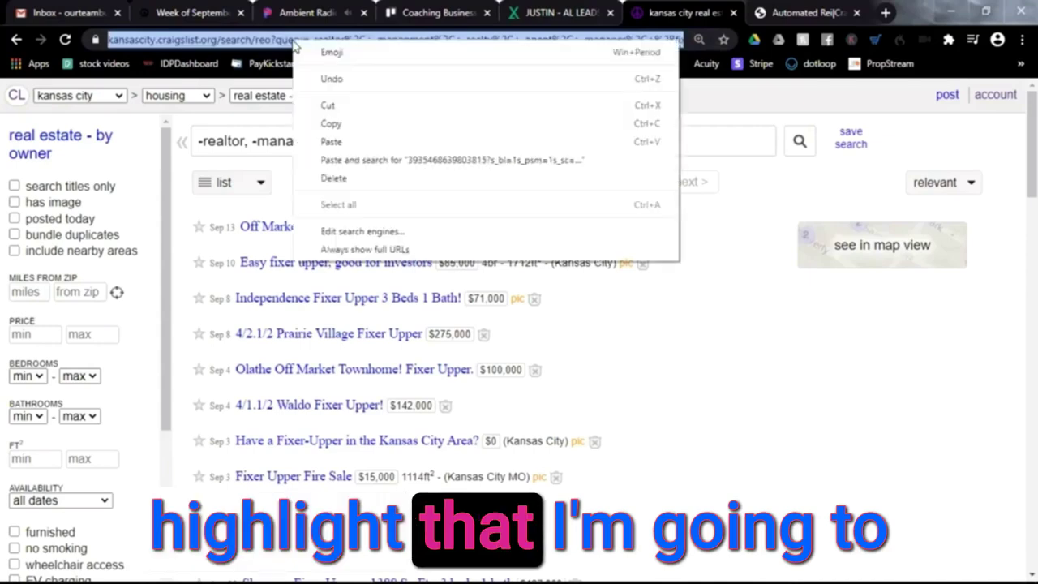
left_click(323, 124)
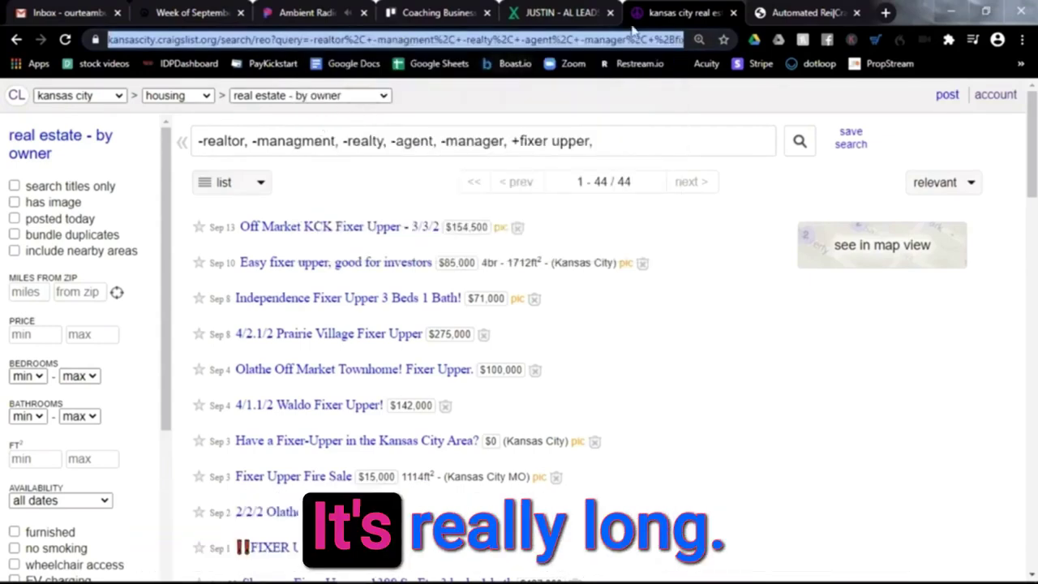
left_click(786, 12)
left_click(610, 366)
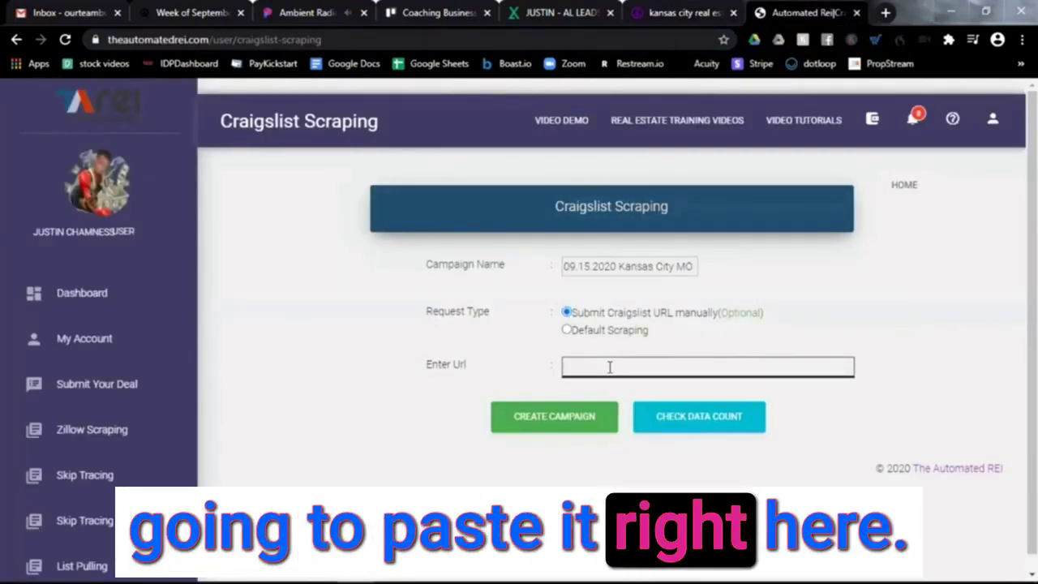
key("ctrl+v")
right_click(608, 370)
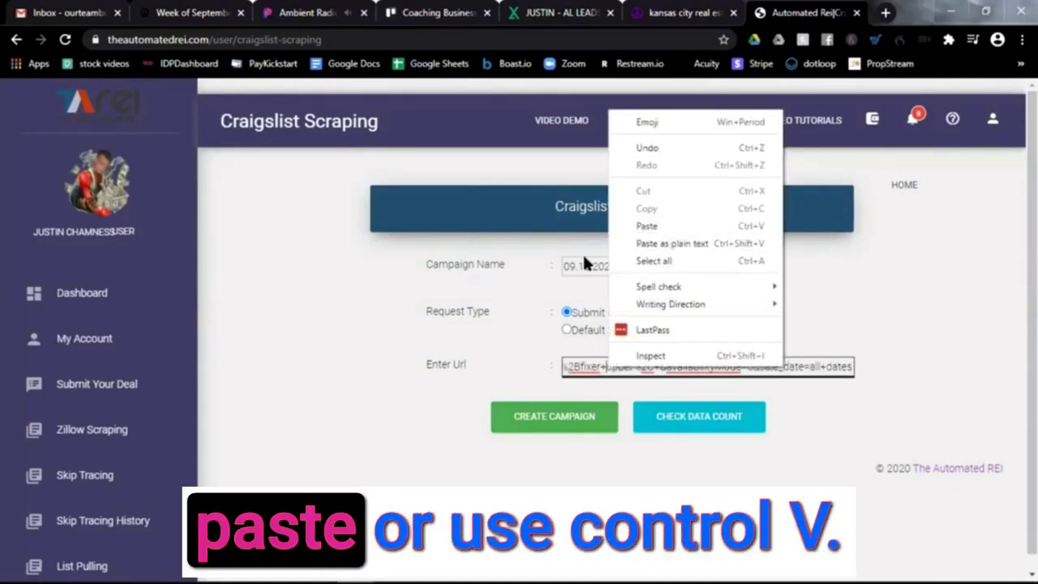
left_click(430, 428)
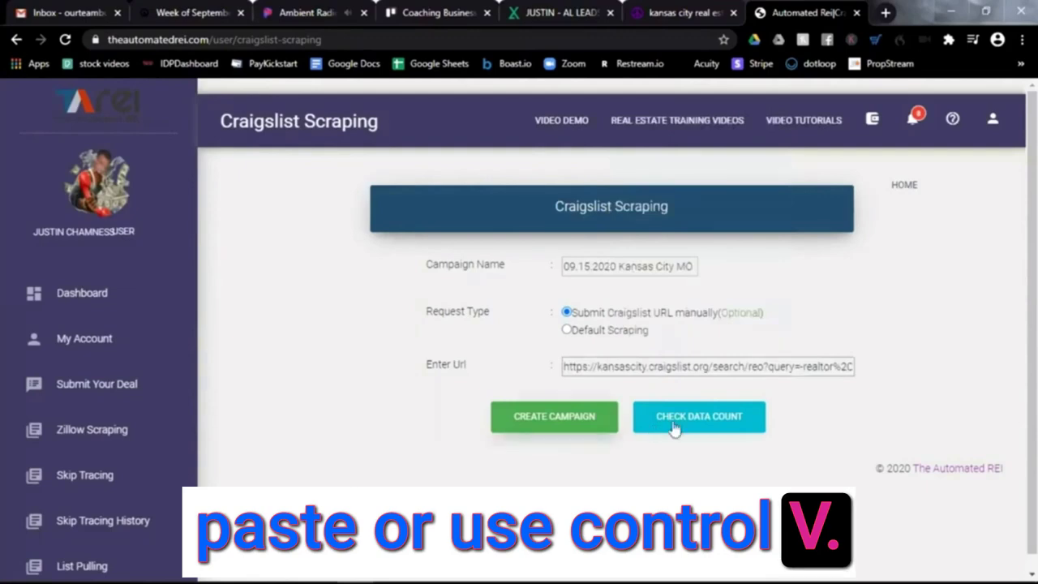
Check the scrape's data count, compare it with the Craigslist results total, and proceed with the estimate
left_click(714, 417)
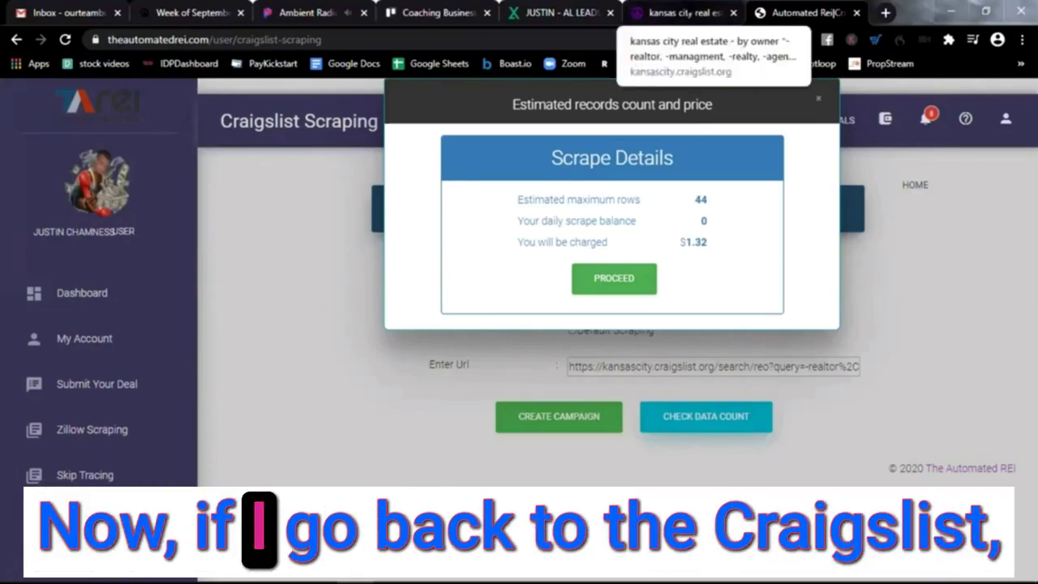
left_click(681, 12)
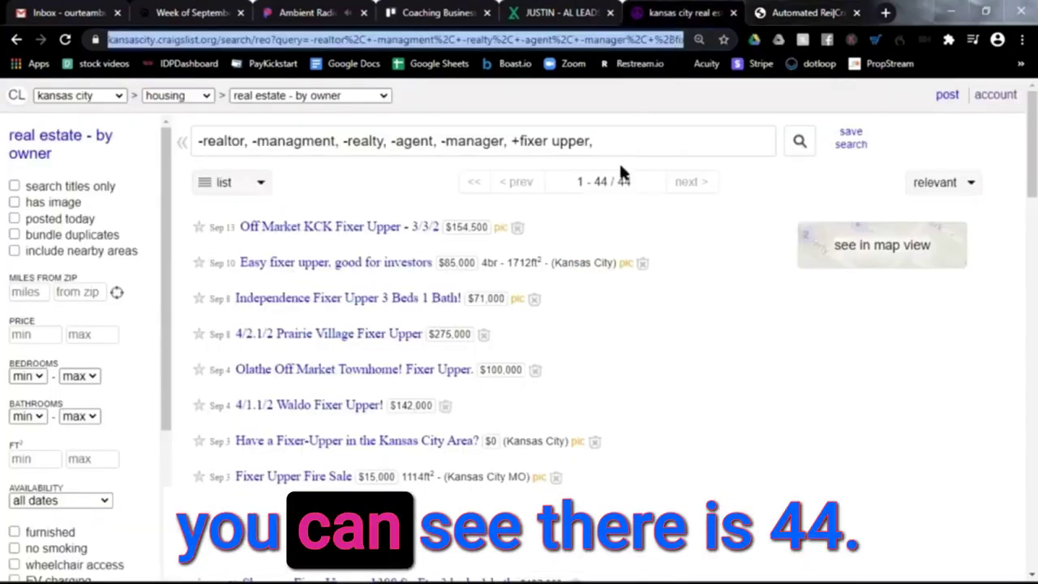
triple_click(623, 182)
left_click(623, 182)
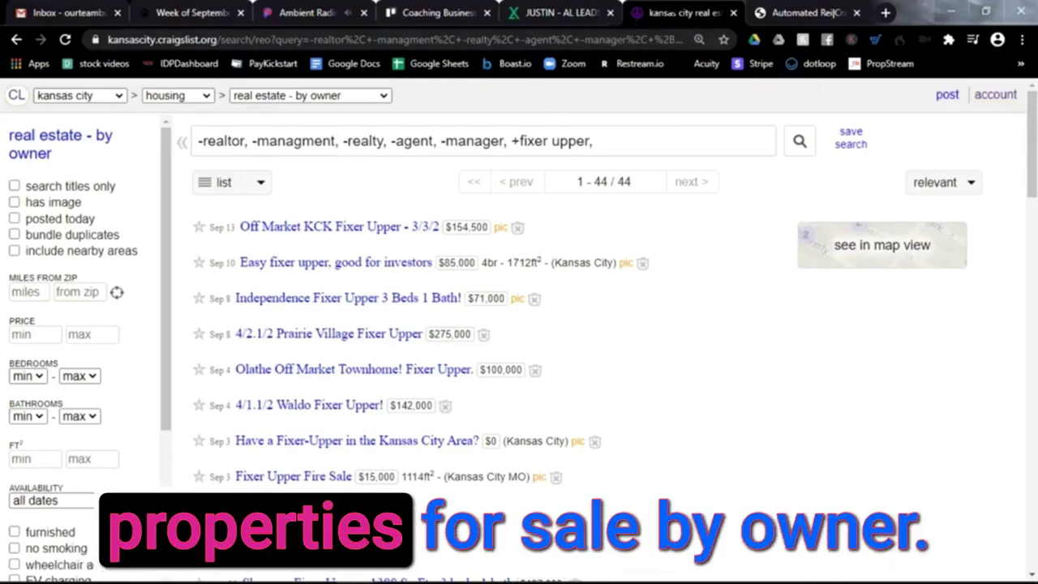
left_click(805, 12)
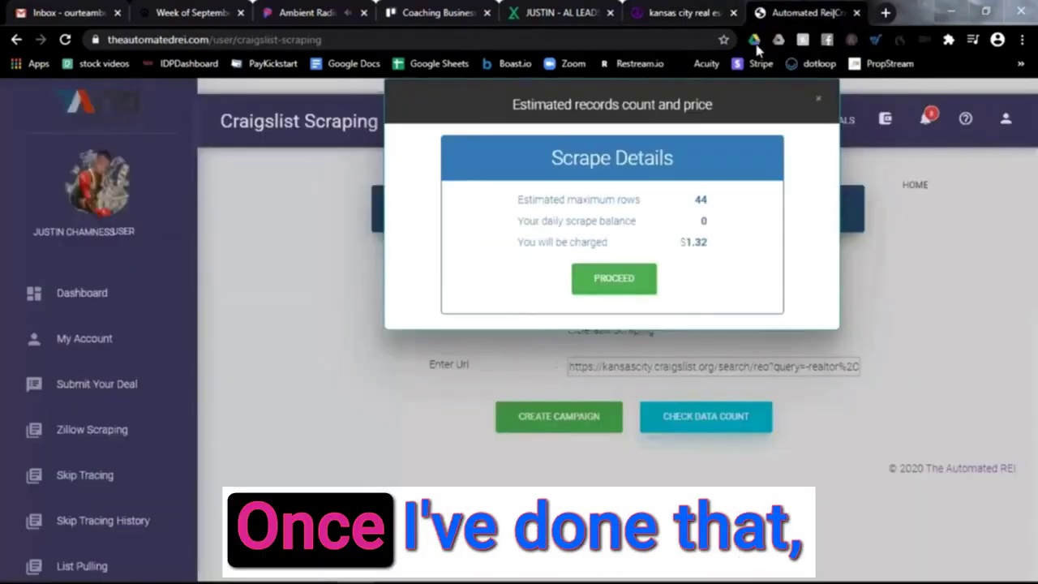
left_click(604, 280)
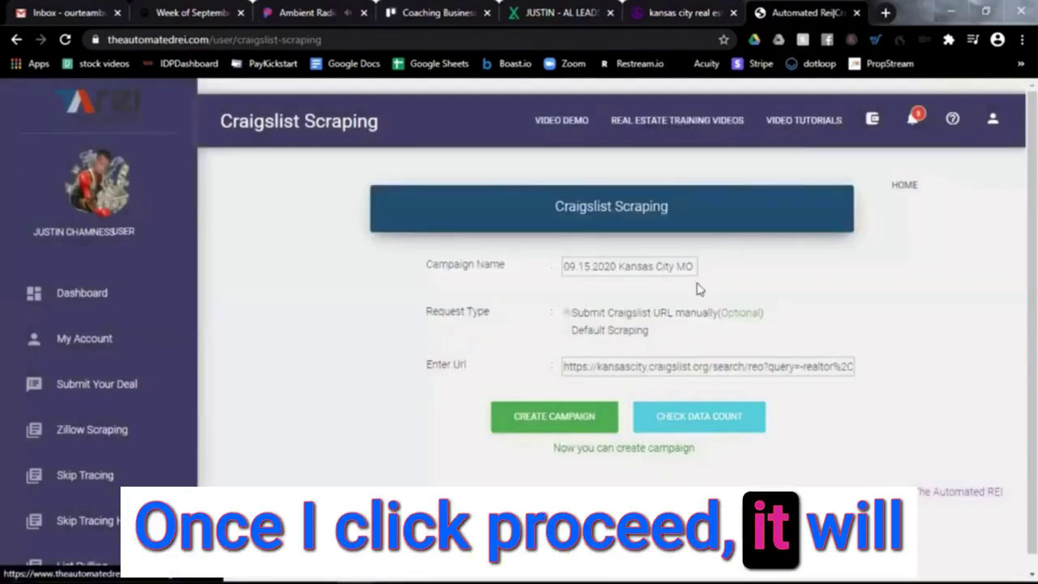
Create the 09.15.2020 Kansas City MO scraping campaign and open the scraping history
triple_click(590, 447)
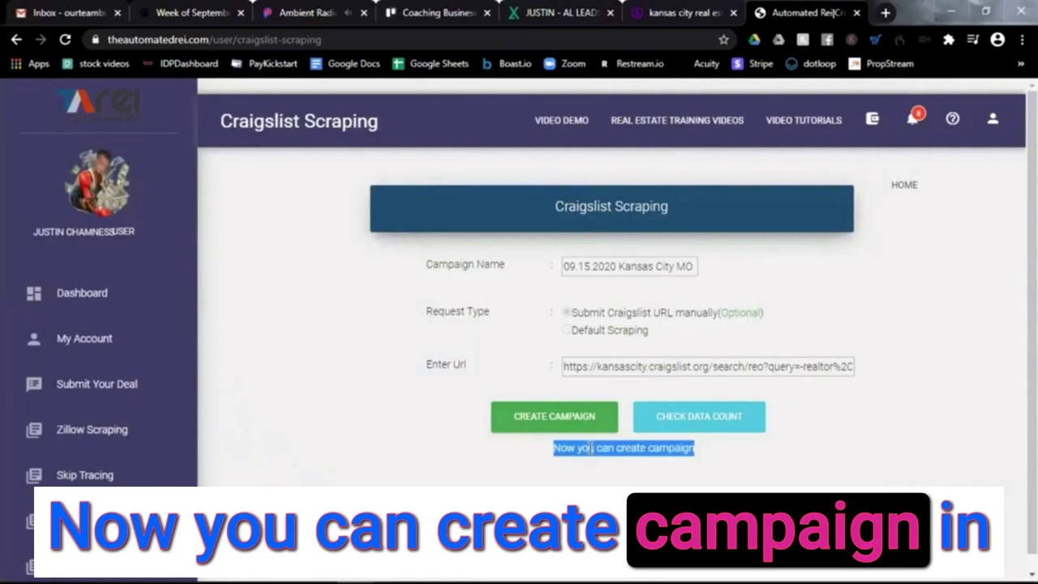
left_click(527, 457)
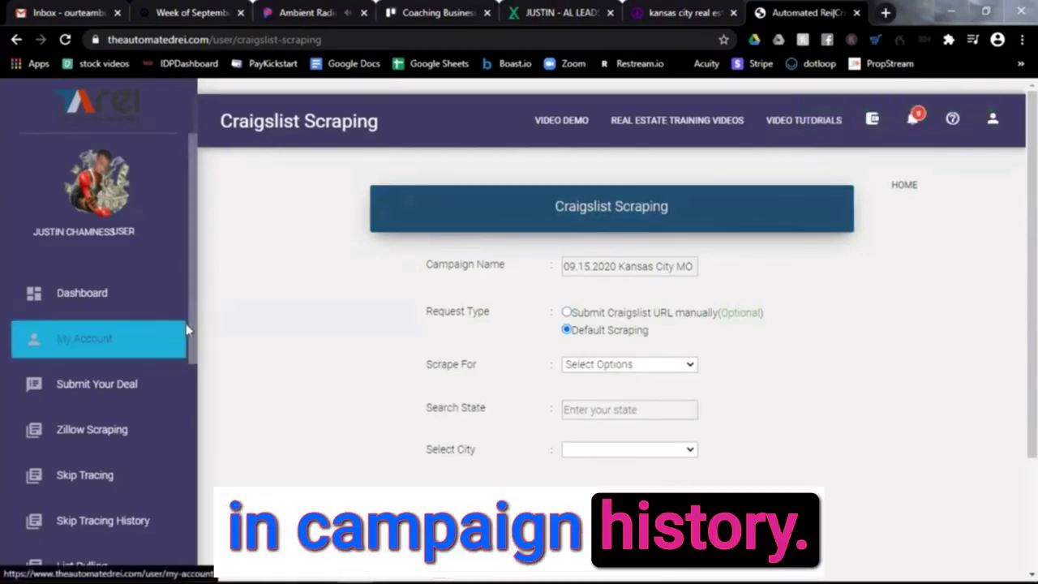
left_click_drag(191, 328, 204, 479)
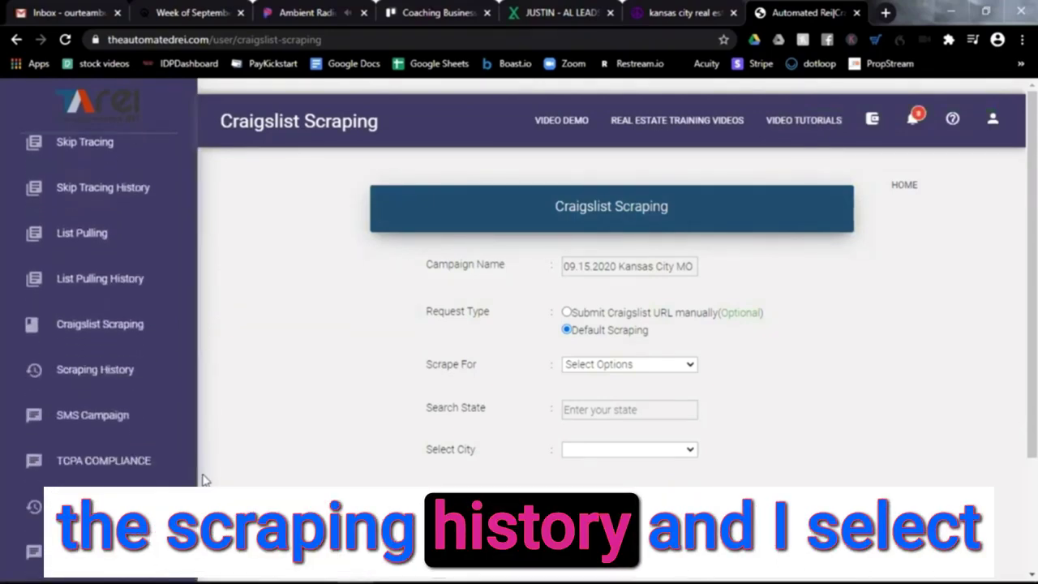
left_click(117, 375)
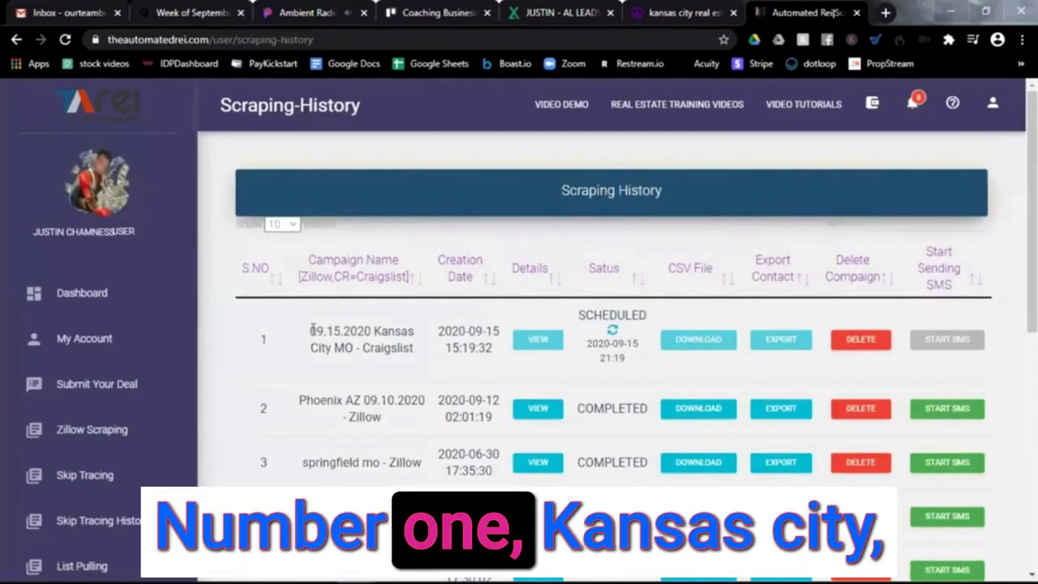
Examine the Kansas City campaign's creation date and status in the scraping history, and compare its status with the Phoenix campaign's
mouse_move(344, 332)
left_mouse_down()
mouse_move(496, 349)
mouse_move(454, 357)
mouse_move(505, 364)
left_mouse_up()
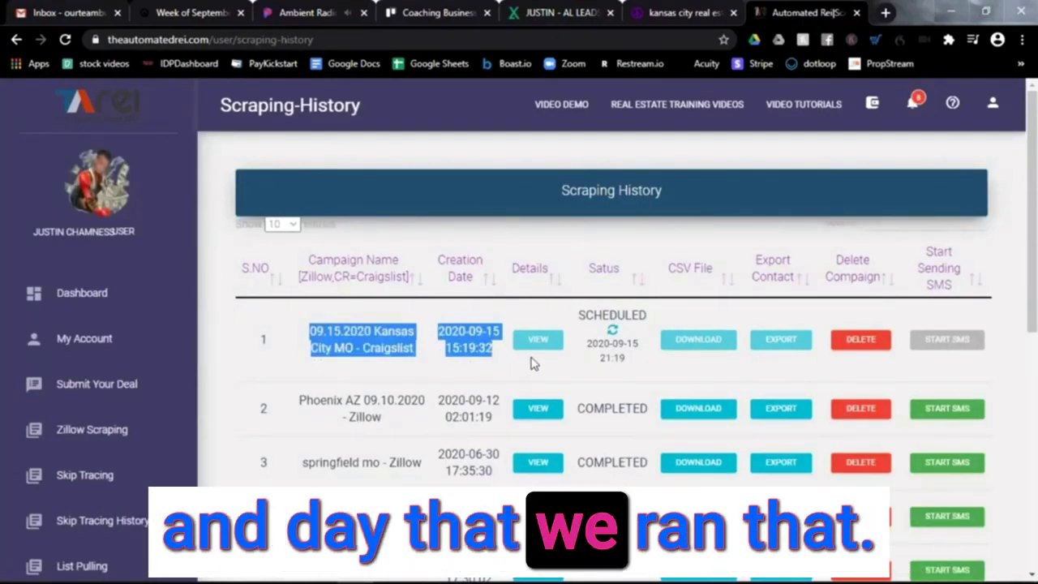
double_click(587, 316)
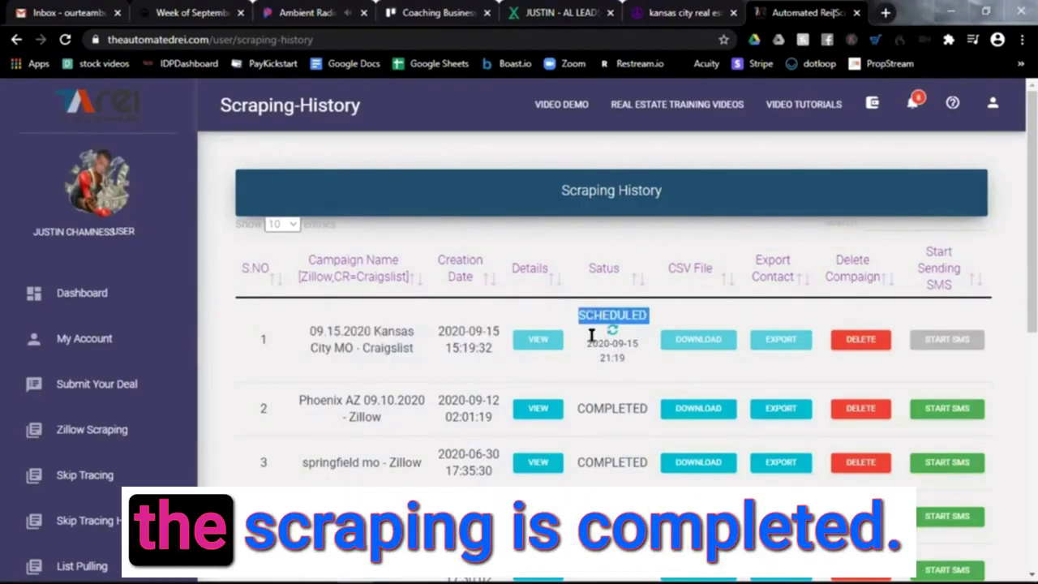
double_click(602, 410)
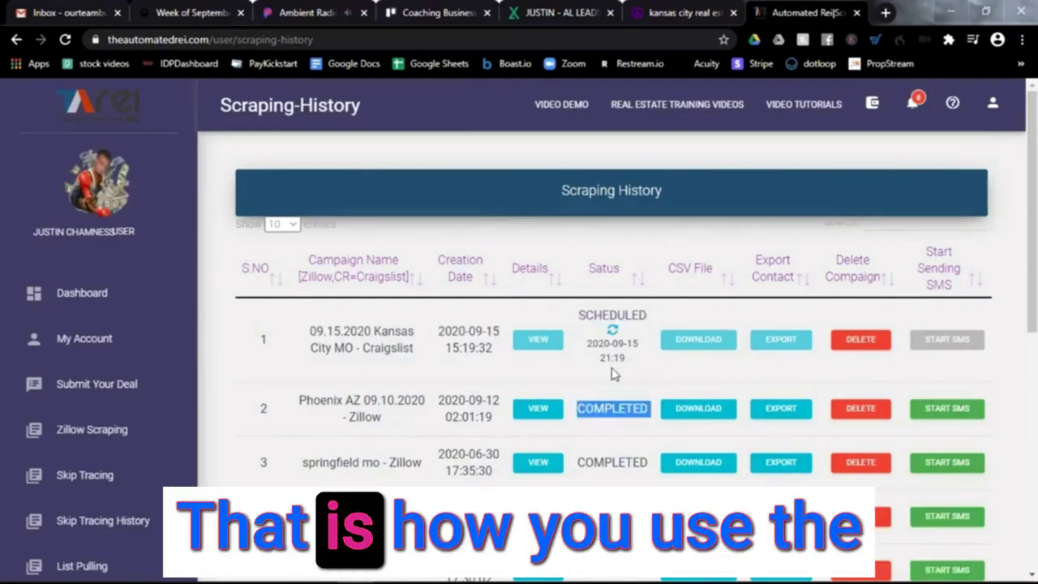
left_click(613, 373)
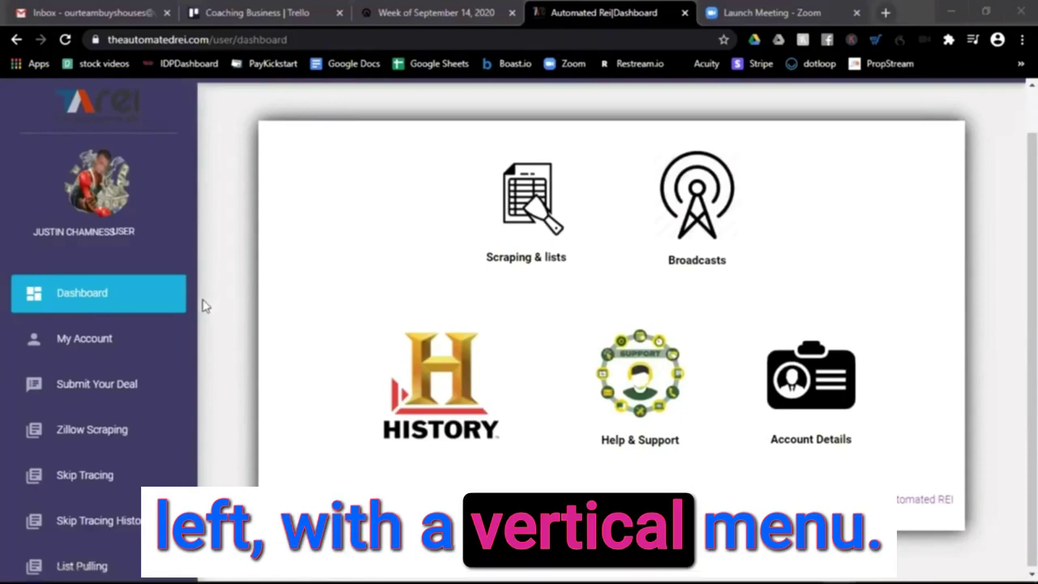
Open the TCPA Compliance text message form and name the campaign "VIP TEST COMPLIANCE Campaign"
left_click_drag(188, 324, 190, 469)
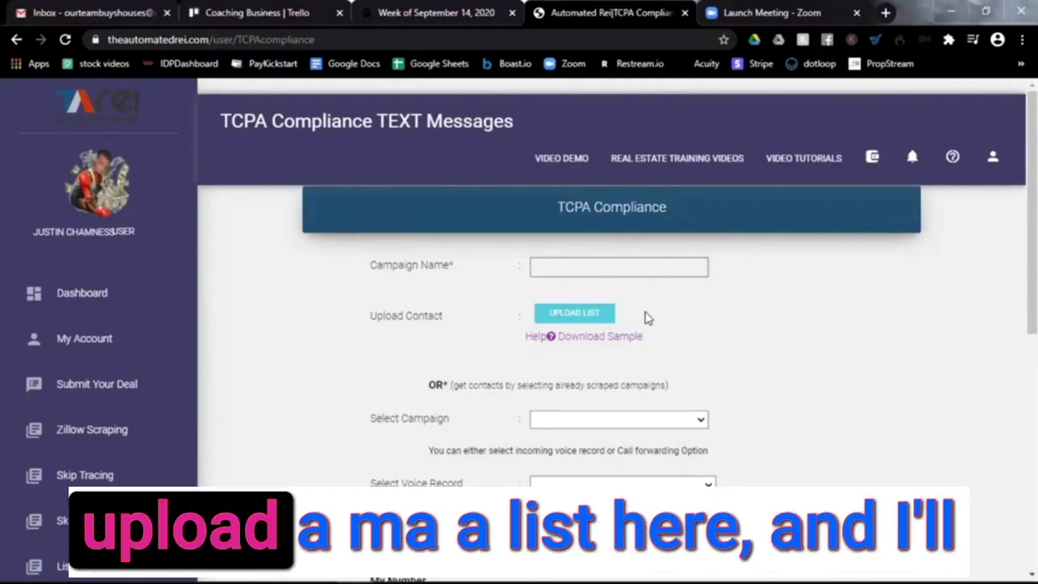
left_click(580, 265)
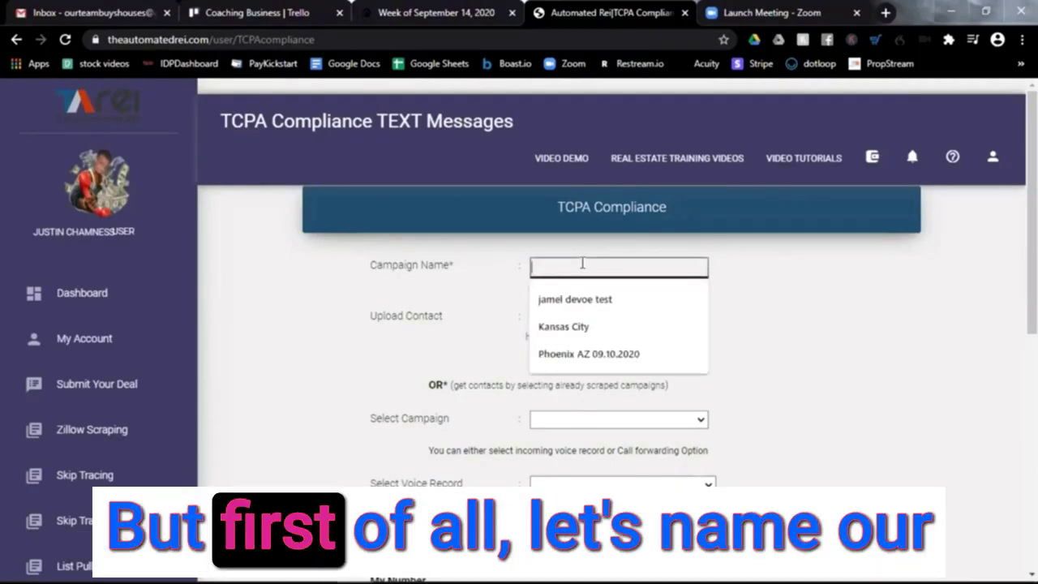
type("VIP TEST 6")
type("OMPLIANCE")
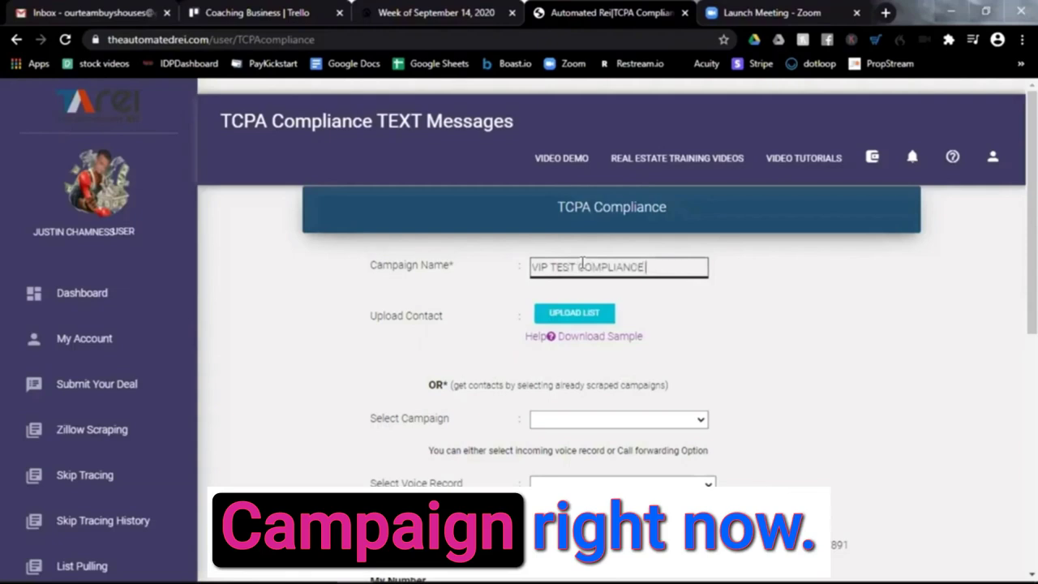
type(" Campaign")
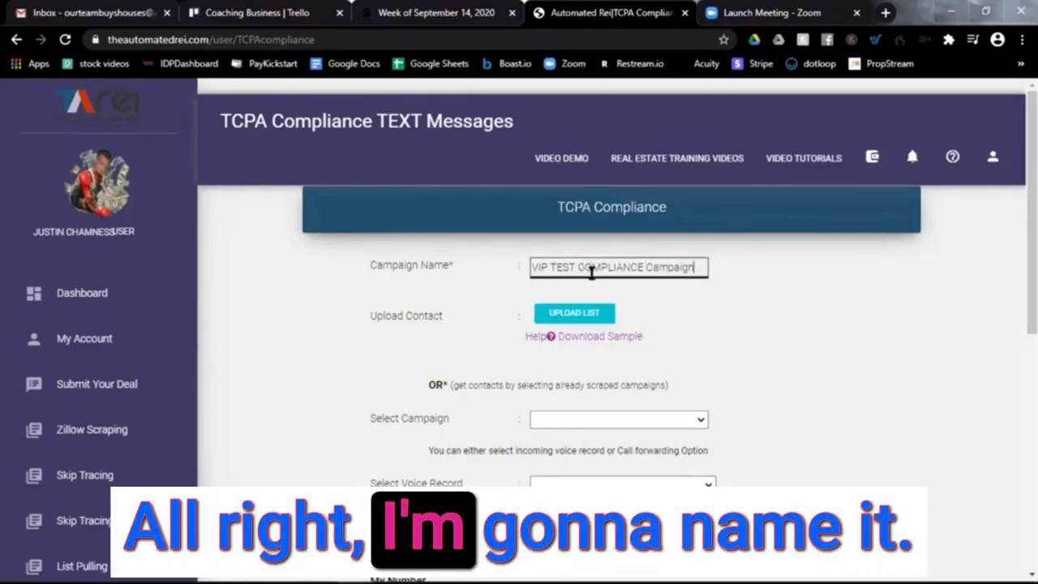
left_click(655, 316)
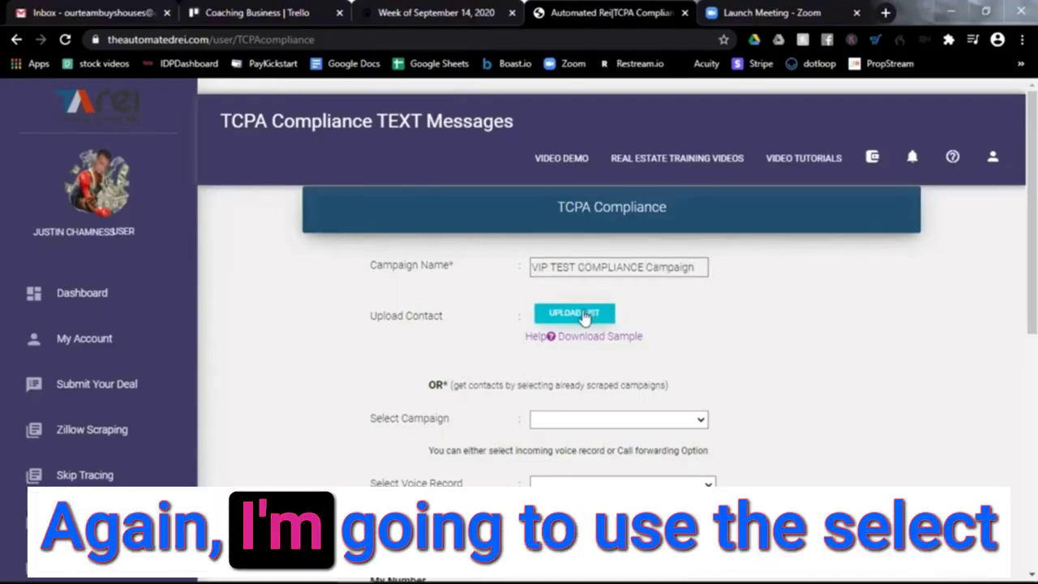
Choose the already scraped campaign Phoenix AZ 09.10.2020 as the contact source
double_click(440, 418)
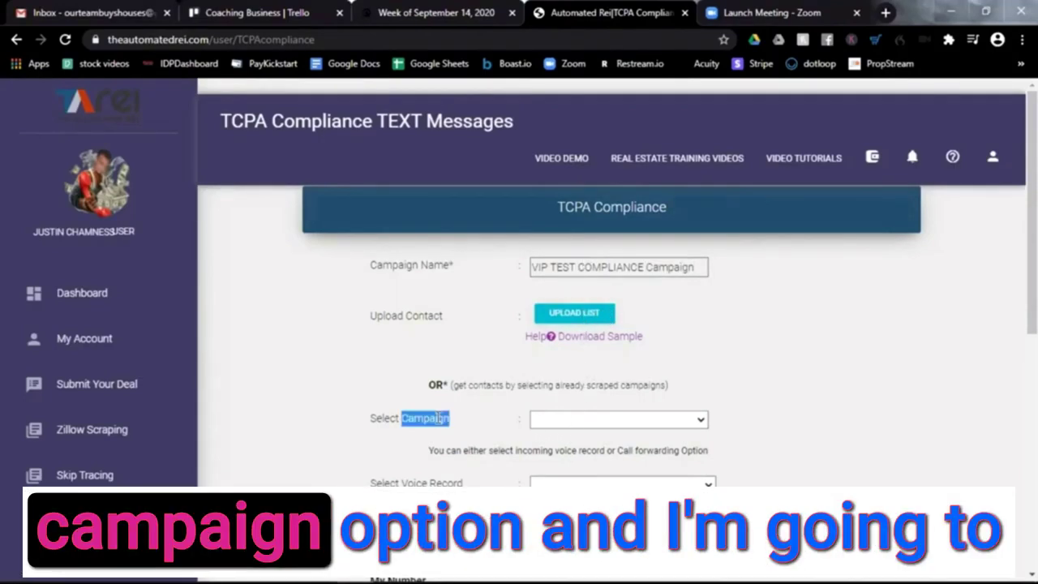
left_click(700, 419)
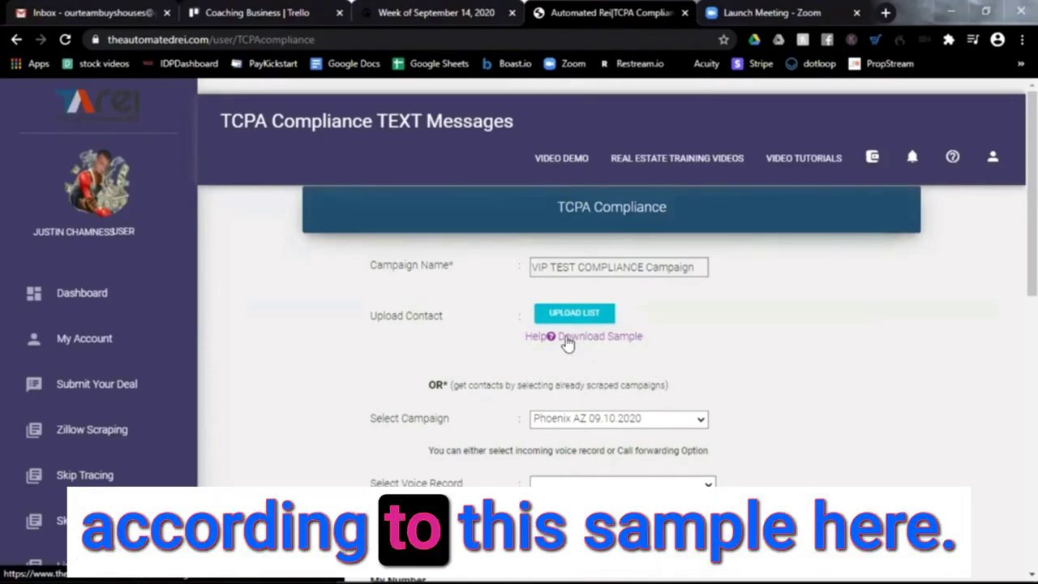
Download the sample contact list, and view the contact file upload options without uploading a file
left_click(567, 339)
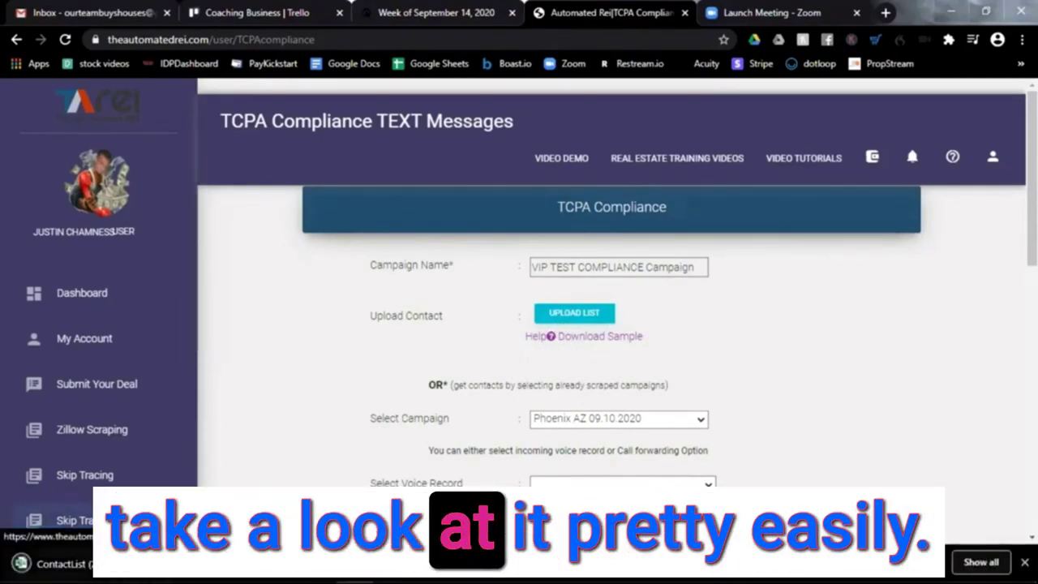
left_click(571, 318)
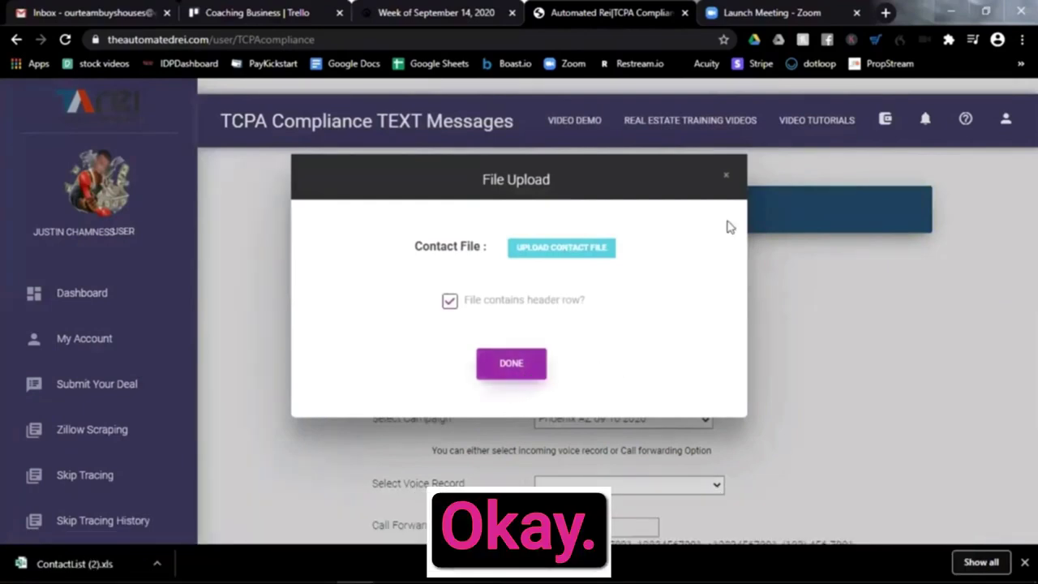
left_click(726, 176)
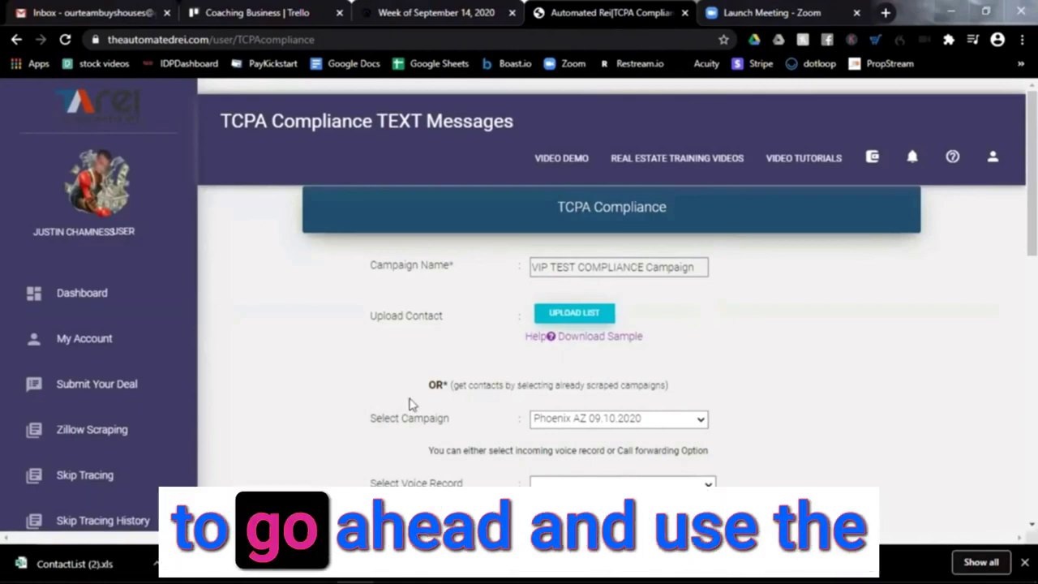
Review the scraped campaigns available as contact sources and leave the list without changing the selection
triple_click(385, 416)
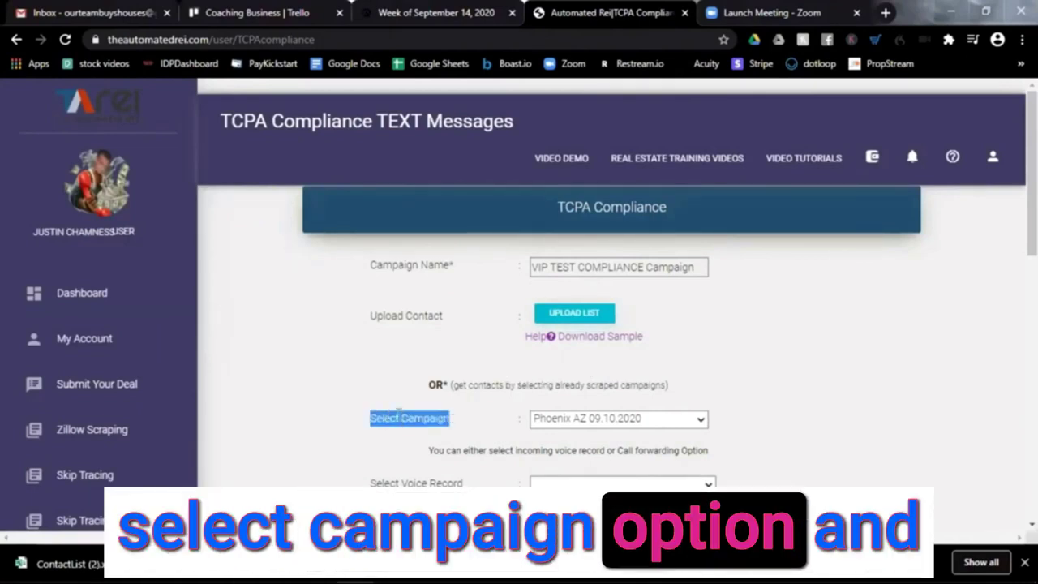
left_click(701, 422)
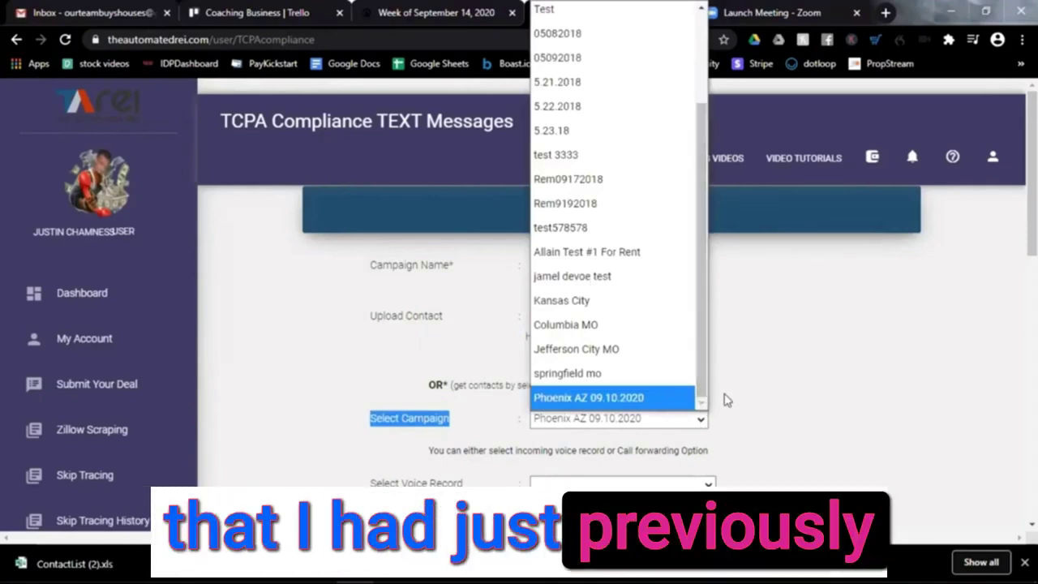
left_click(728, 410)
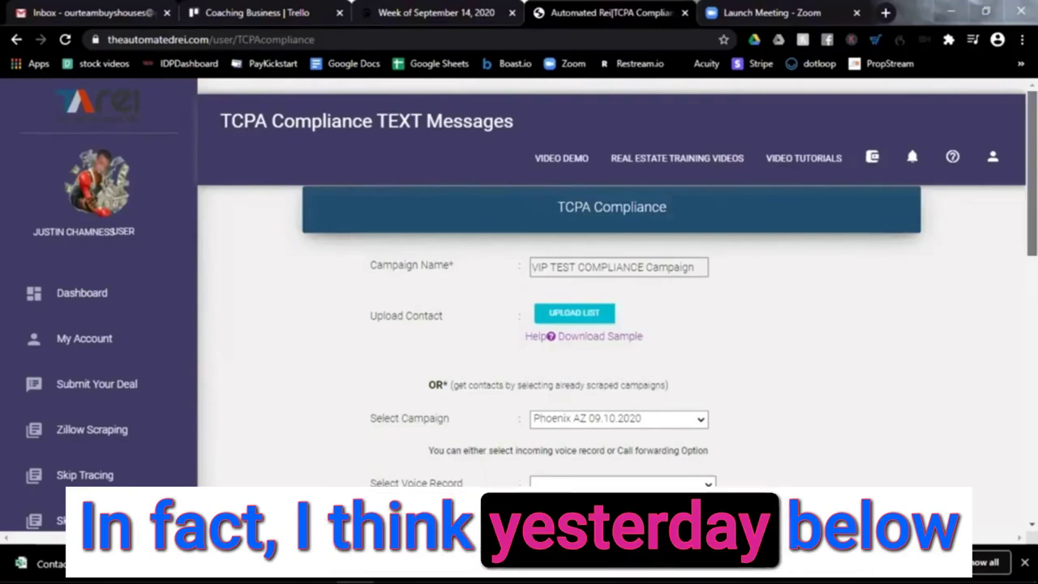
Choose the Lease Purchase / Rent to Own recording as the campaign's voice record, leaving the call forwarding number blank
scroll(838, 268, "down", 3)
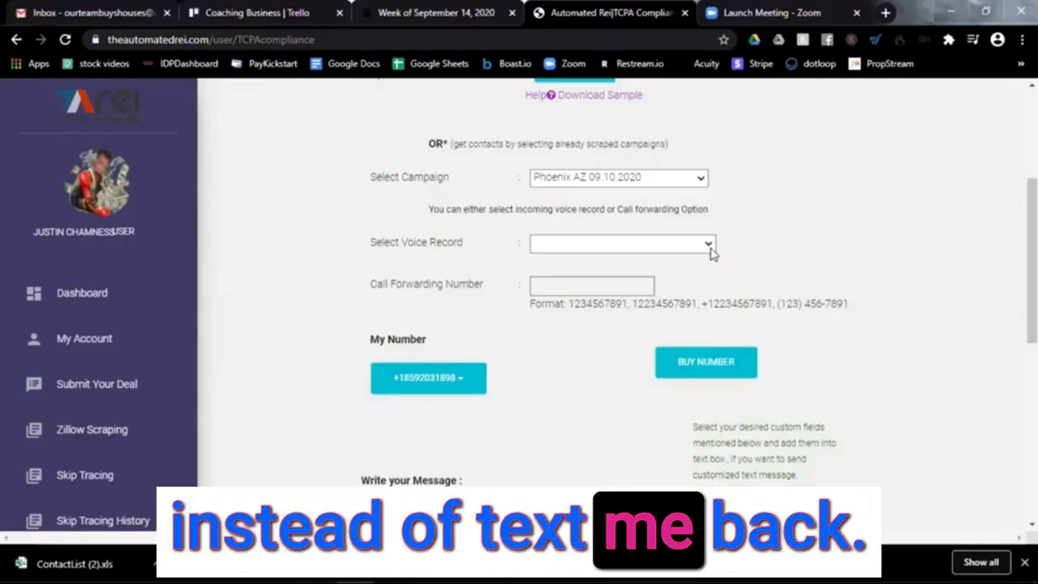
left_click(710, 251)
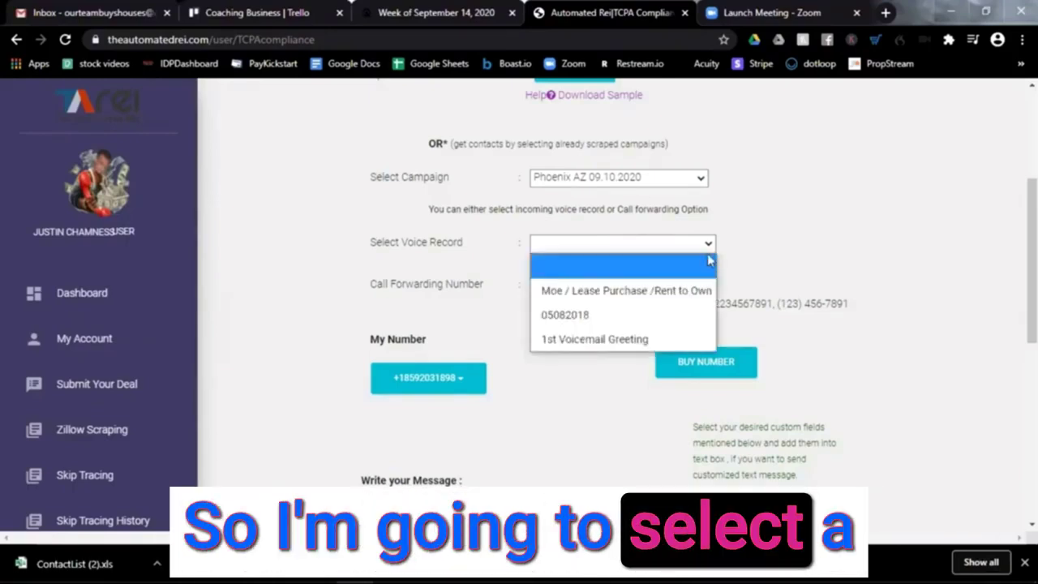
left_click(687, 293)
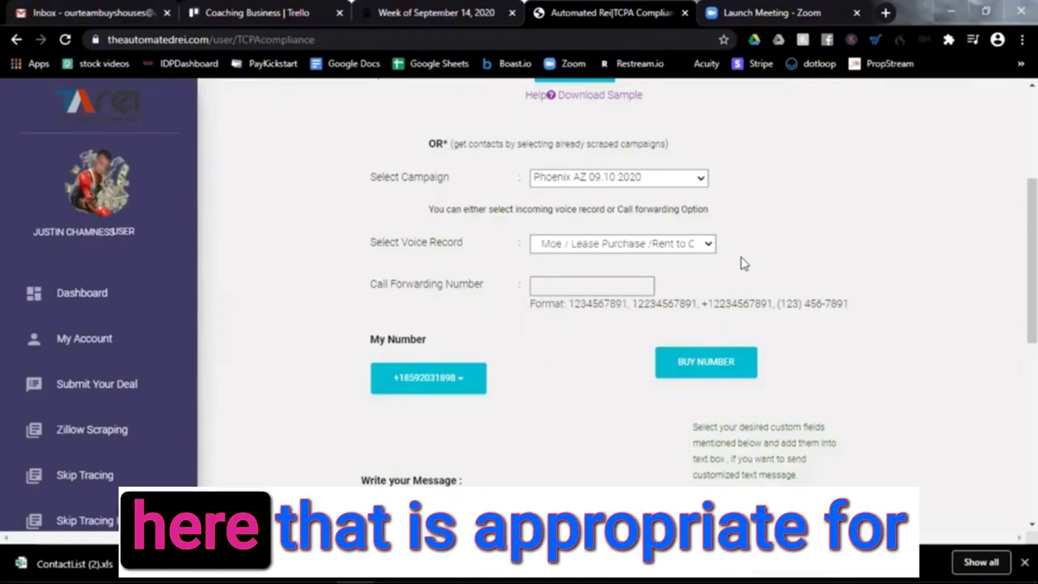
left_click(646, 285)
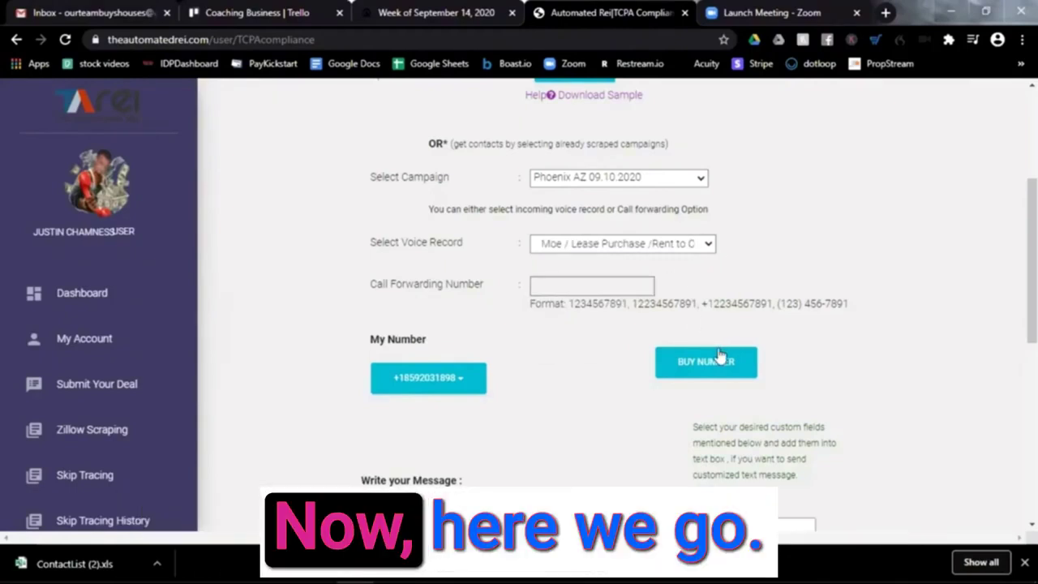
Select the purchased phone number as the campaign's sending number
scroll(617, 324, "down", 3)
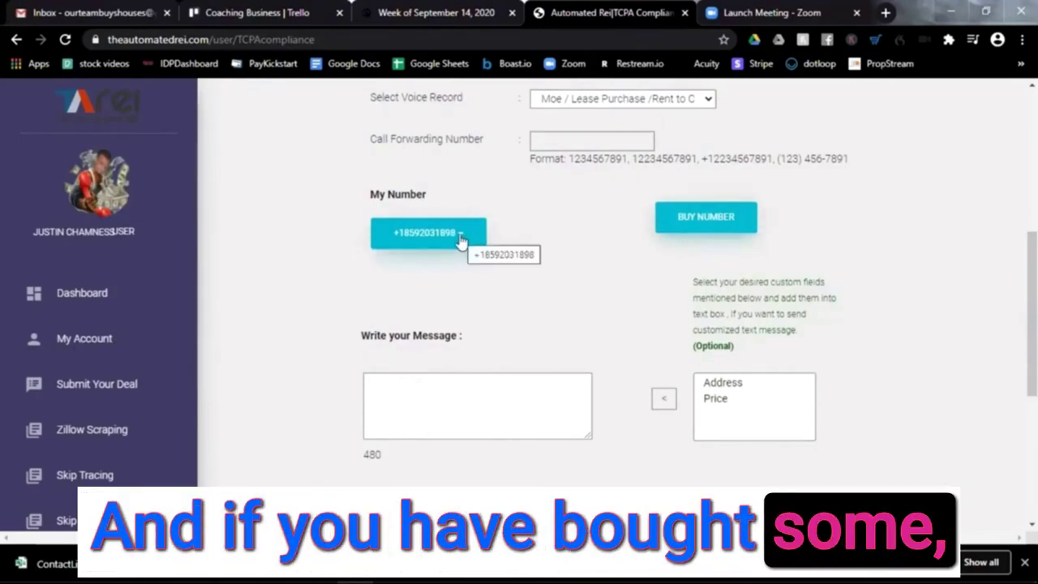
left_click(459, 241)
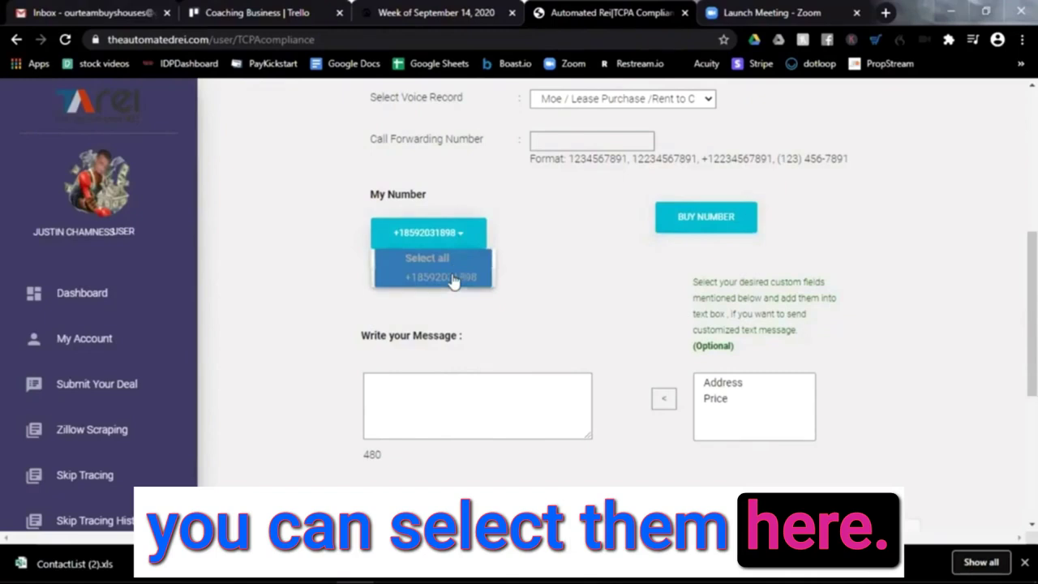
left_click(454, 278)
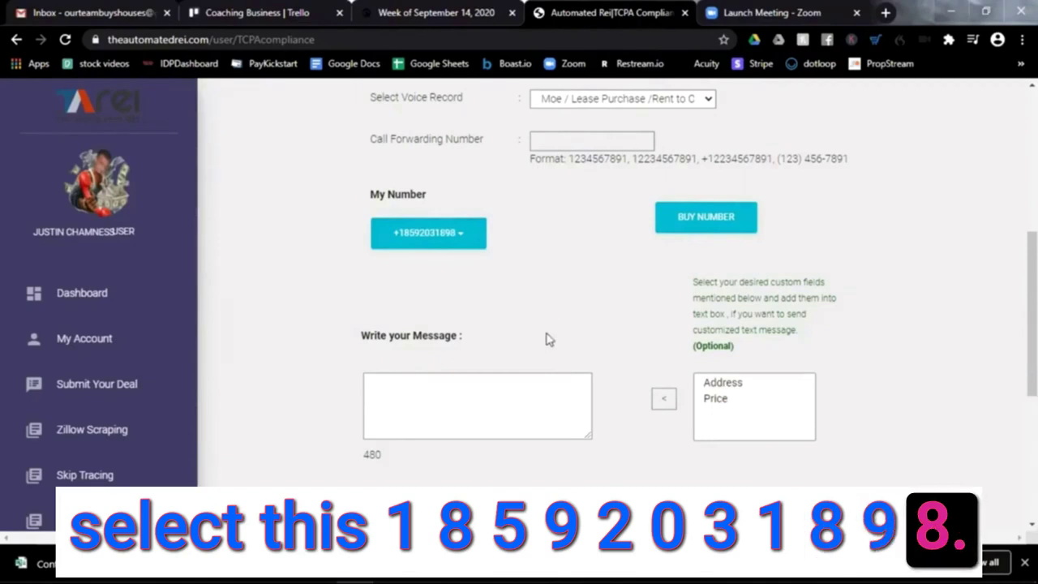
Write the message "Would You Be Interested in a Rent until we can buy? Prolly 24 months... should we talk?" and send it to the first contact
left_click(553, 382)
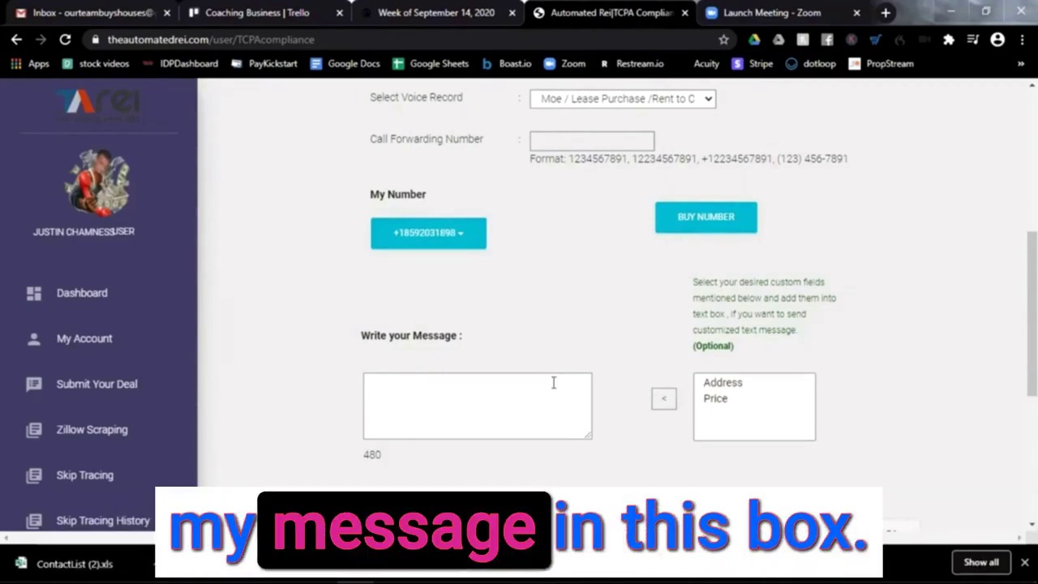
type("W")
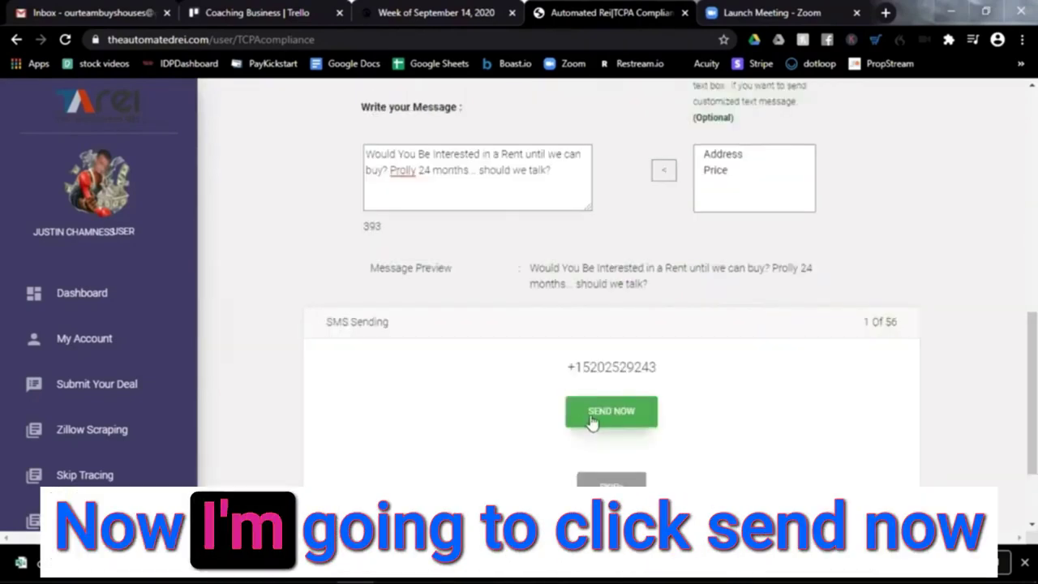
left_click(592, 420)
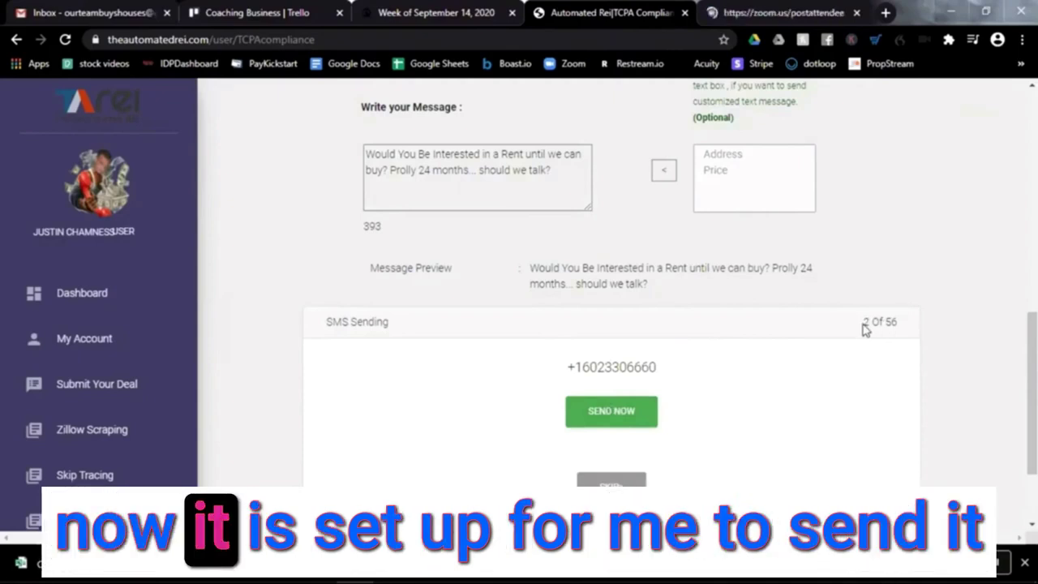
Skip the second through fifth contacts in the SMS sending queue and send the message to the sixth contact
left_click_drag(880, 322, 902, 328)
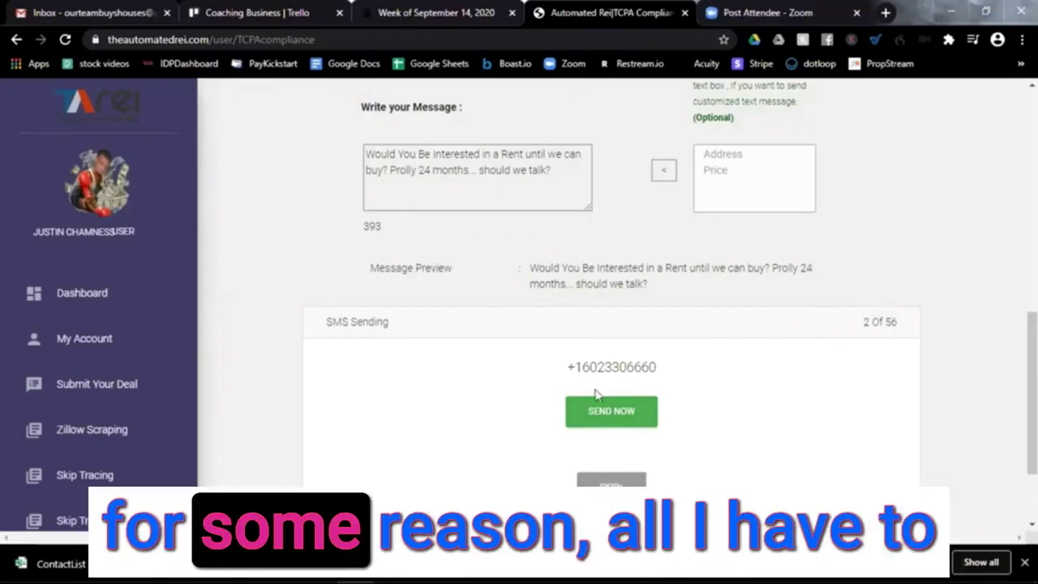
left_click(595, 481)
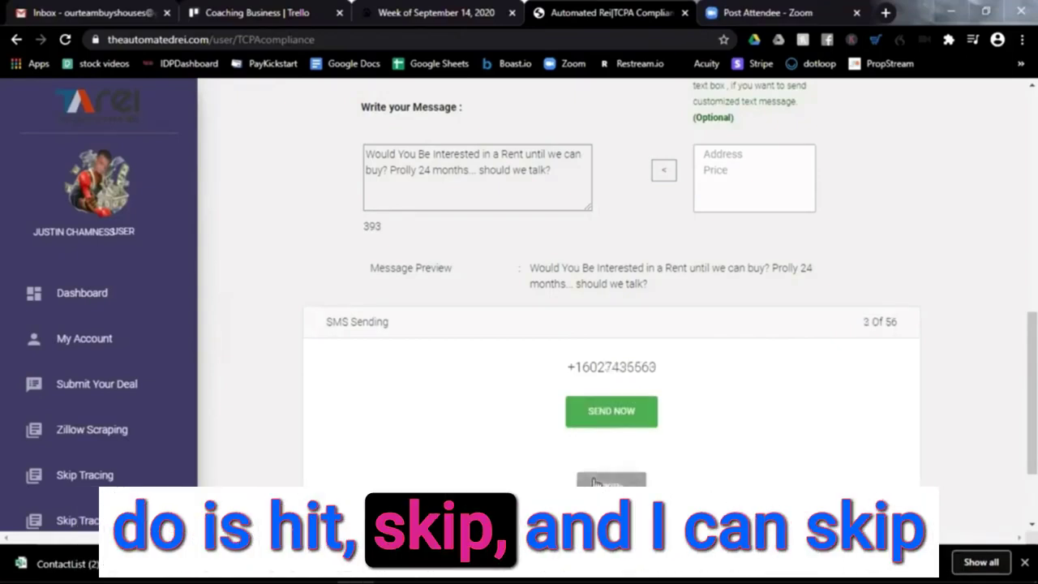
left_click(594, 482)
left_click(594, 482)
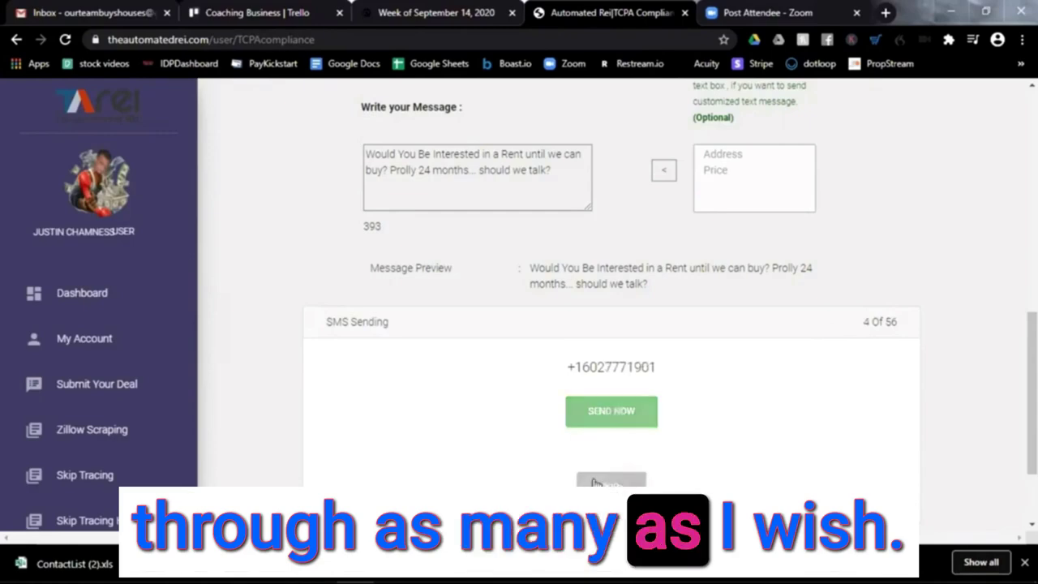
left_click(594, 481)
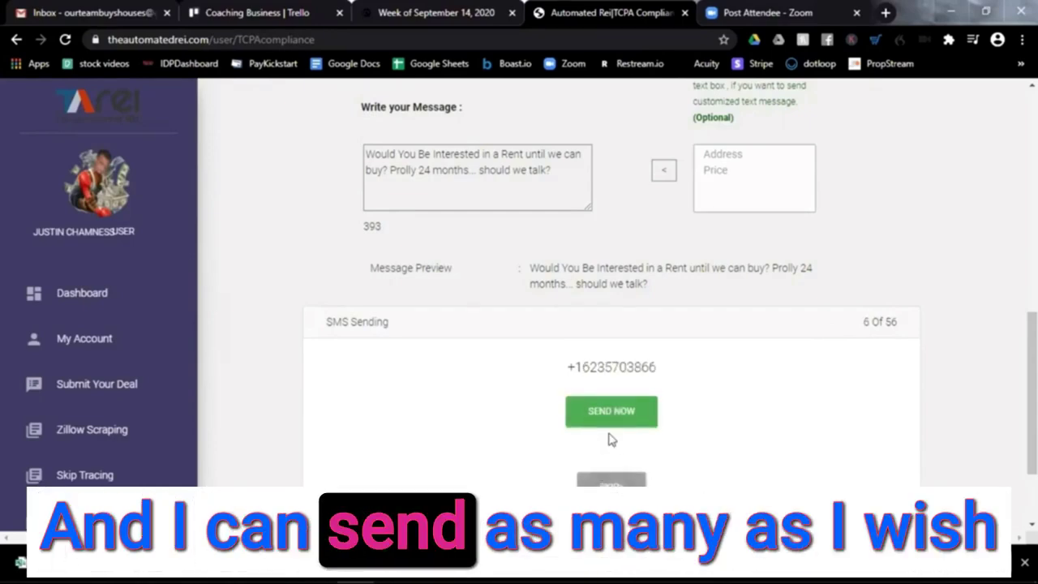
left_click(616, 420)
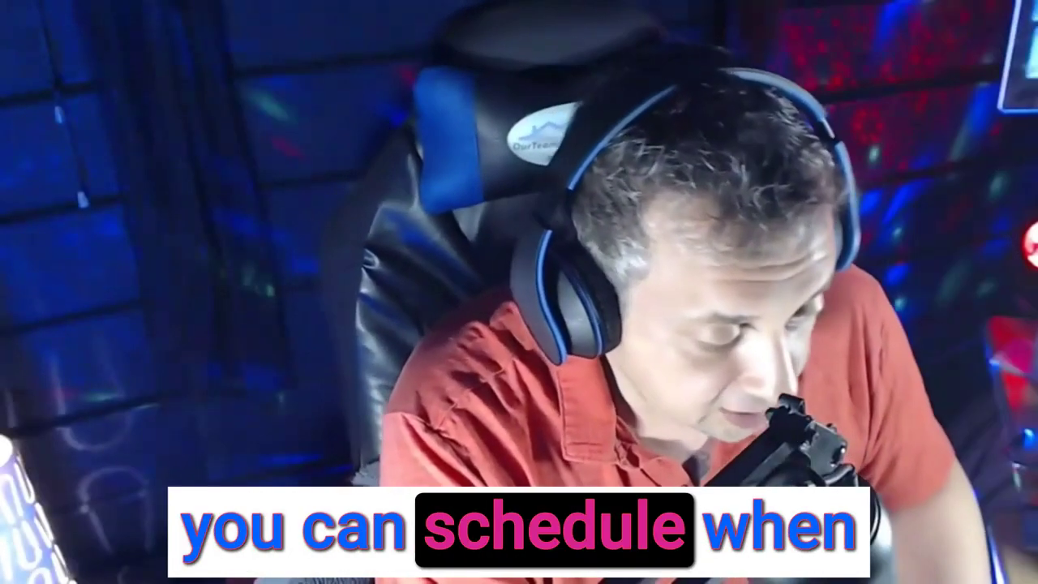